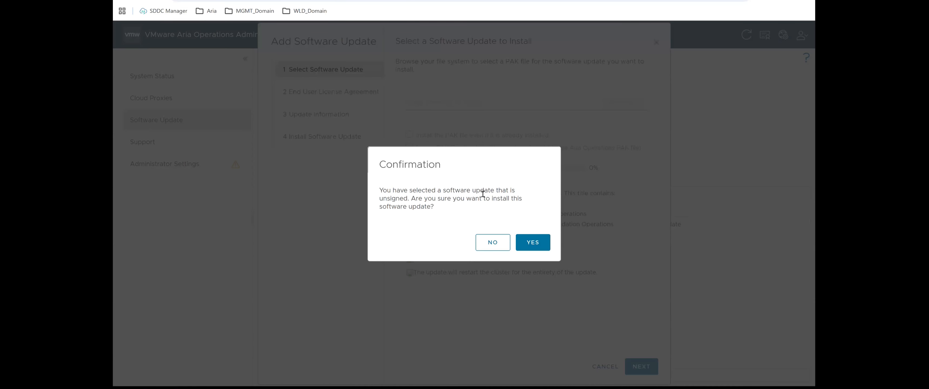
# Step: Confirm the unsigned VMware Cloud Foundation Operations update, accept its license agreement, and start the installation
pyautogui.click(538, 243)
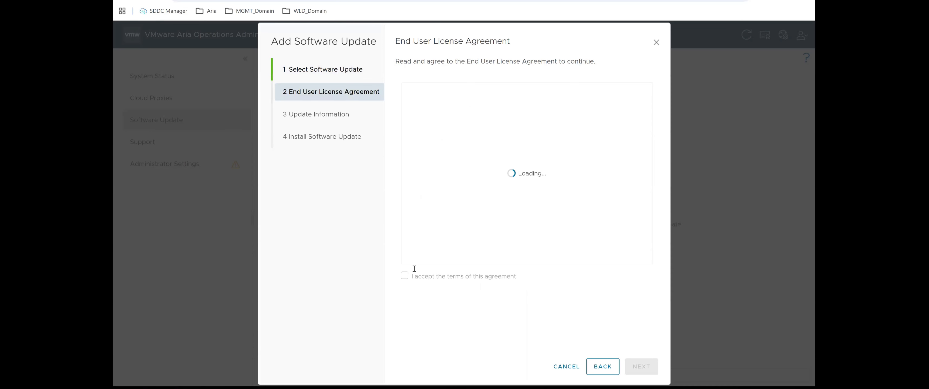
pyautogui.click(406, 276)
pyautogui.click(638, 369)
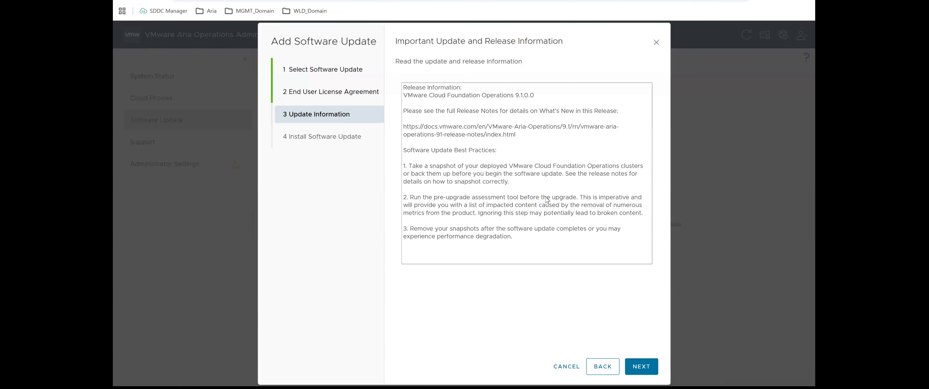
pyautogui.click(638, 366)
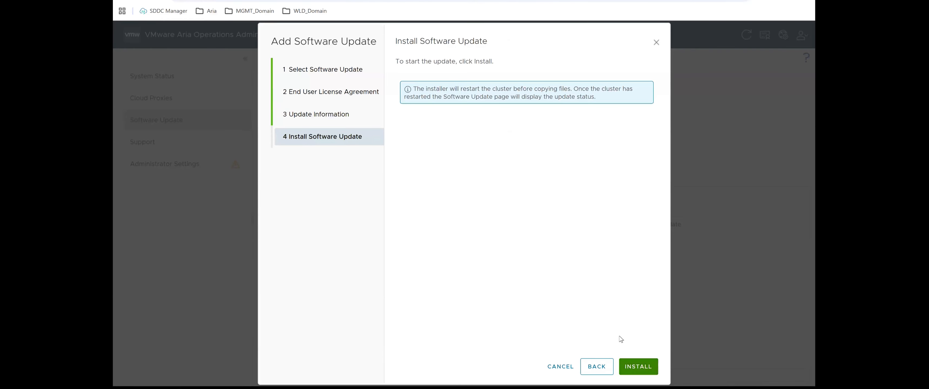
pyautogui.click(638, 367)
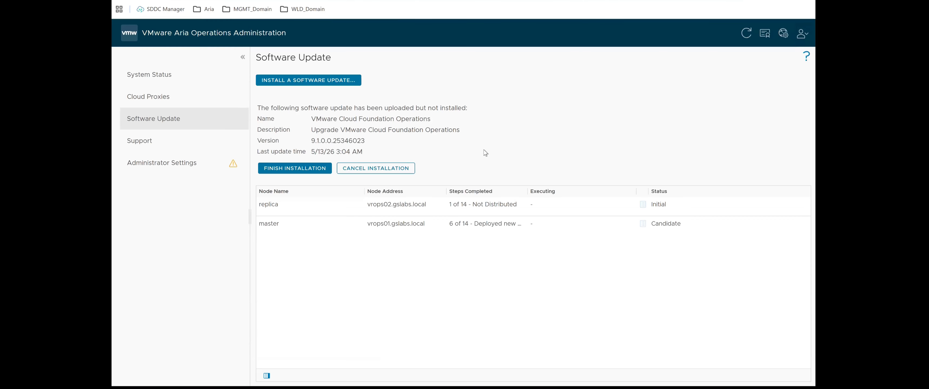
# Step: Refresh the software update status and review the pre-update system validation results for the master node
pyautogui.click(745, 33)
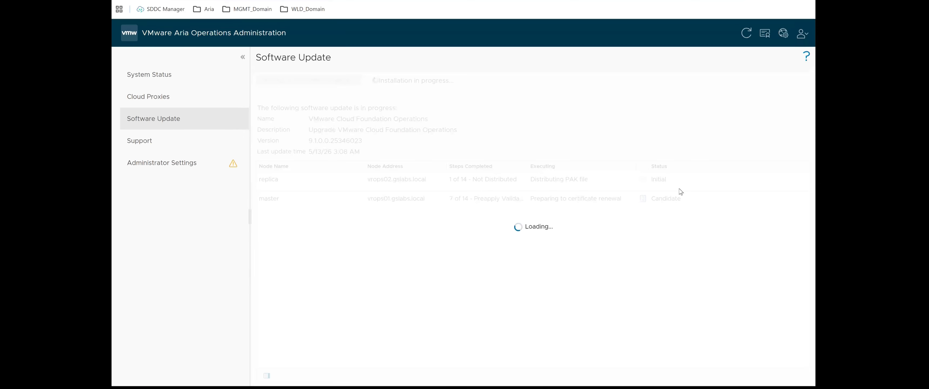
pyautogui.click(642, 198)
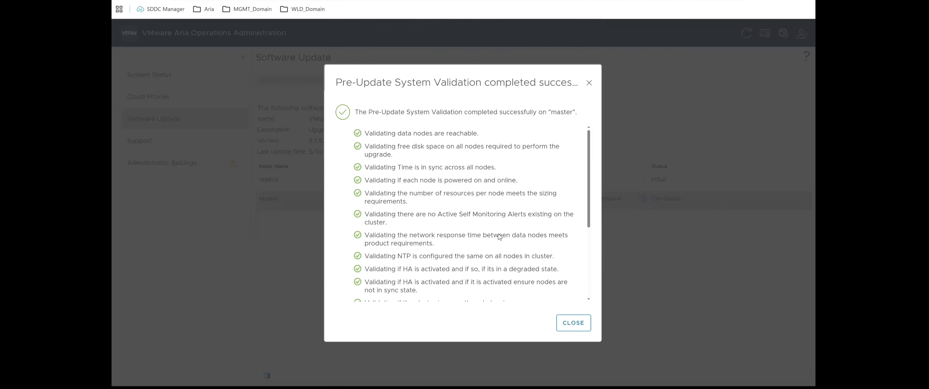
pyautogui.scroll(-5, 499, 236)
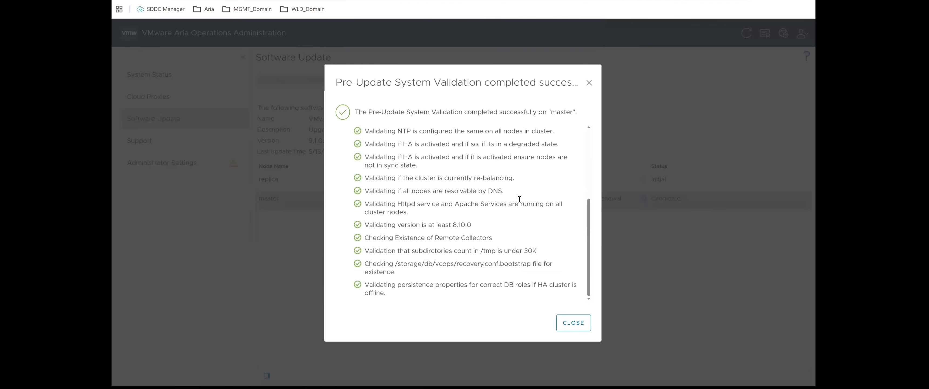
pyautogui.click(573, 323)
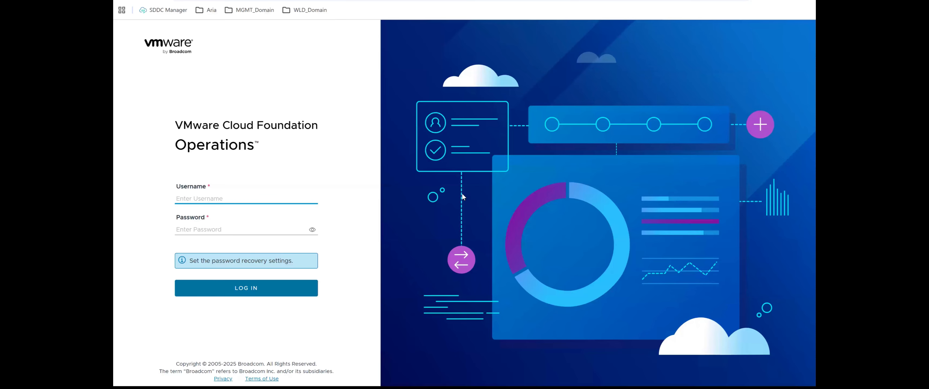
# Step: Log in to the VMware Cloud Foundation Operations administration interface as admin, entering the account password
pyautogui.write('admin')
pyautogui.press('Tab')
pyautogui.write('••••••••••••••••••••')
pyautogui.press('Return')
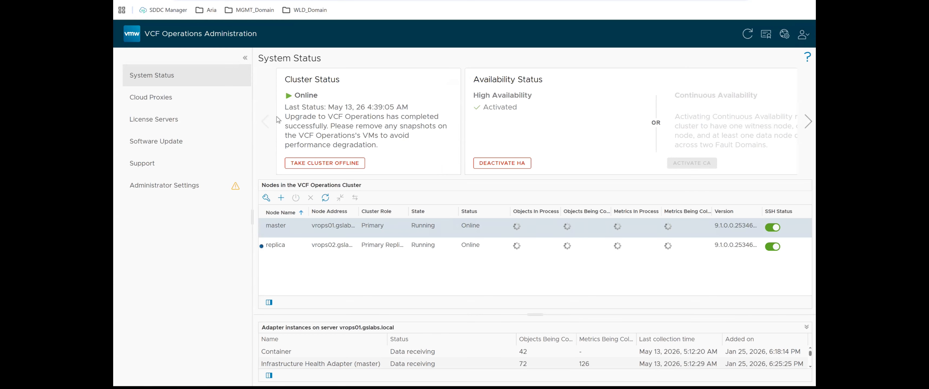
# Step: Check the installed software update's name, description and version, along with the completion status of both nodes
pyautogui.click(159, 143)
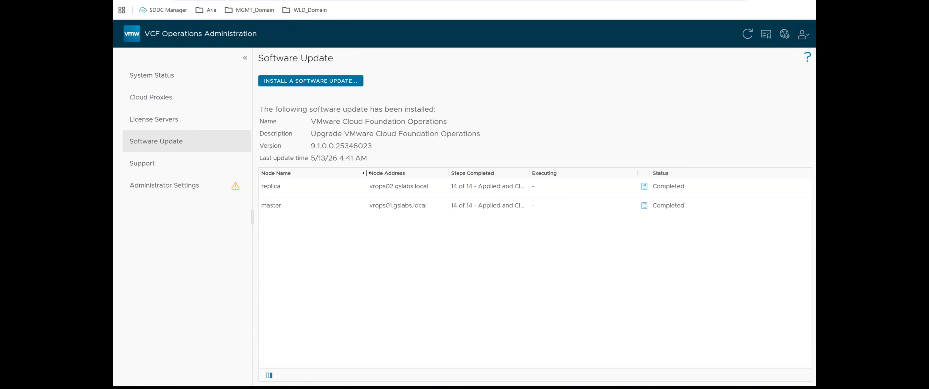
pyautogui.moveTo(259, 108); pyautogui.dragTo(376, 152)
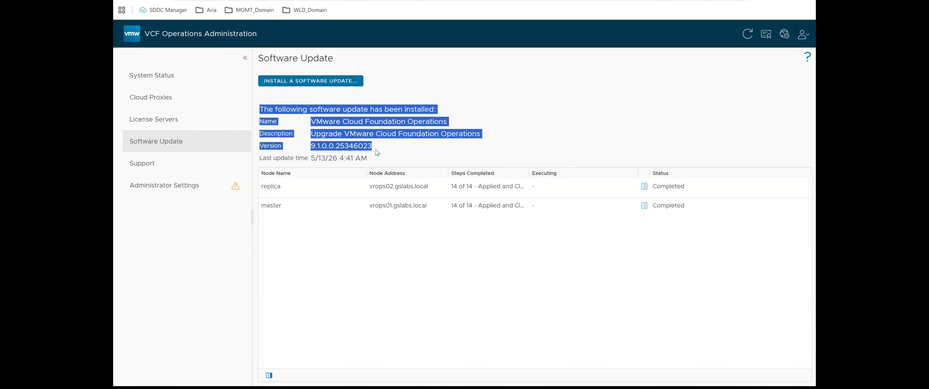
pyautogui.click(465, 115)
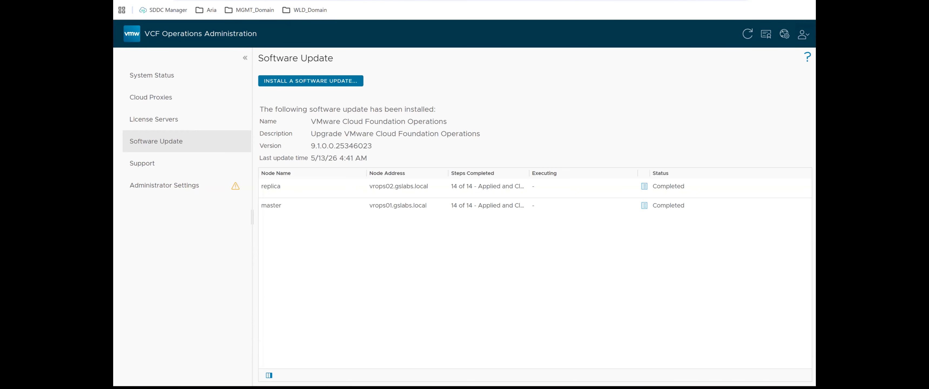
# Step: Switch to the main VMware Cloud Foundation Operations interface, dismiss the CEIP notice, and view the product's About information
pyautogui.click(678, 0)
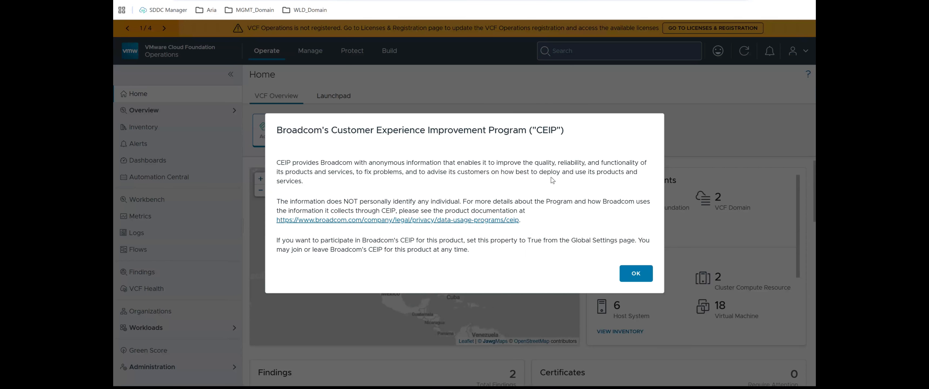
pyautogui.click(628, 277)
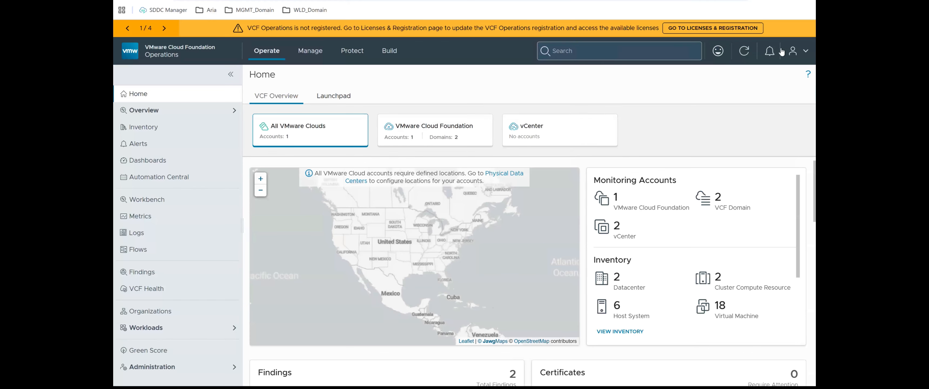
pyautogui.click(802, 54)
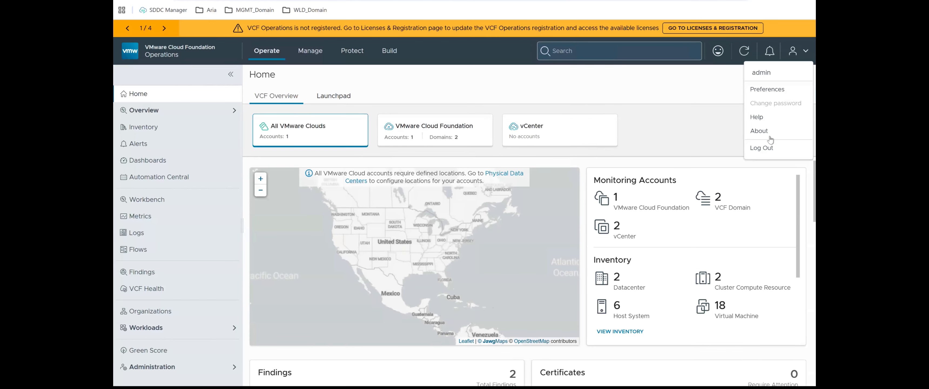
pyautogui.click(758, 131)
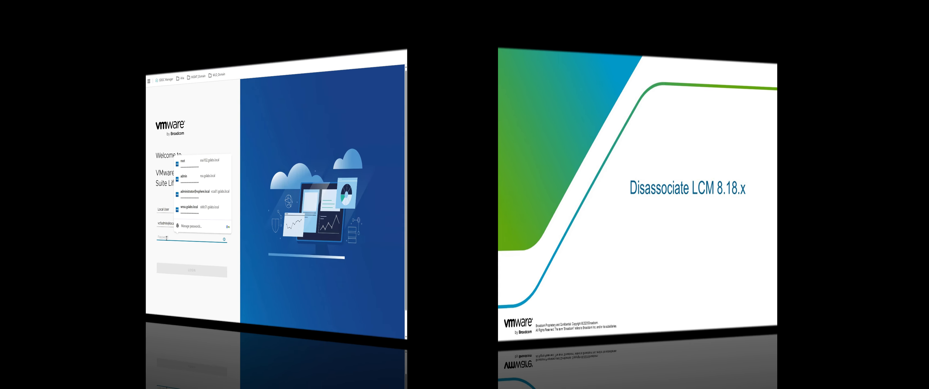
# Step: Switch to VMware Aria Suite Lifecycle and enter the local administrator account's password to log in
pyautogui.write('********')
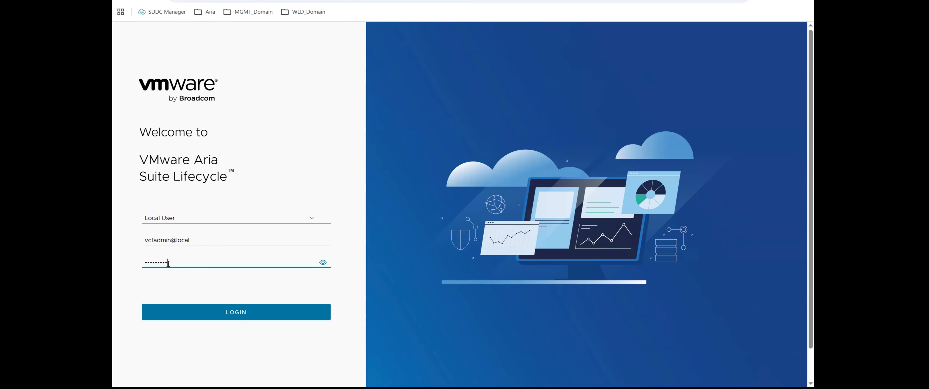
pyautogui.write('********')
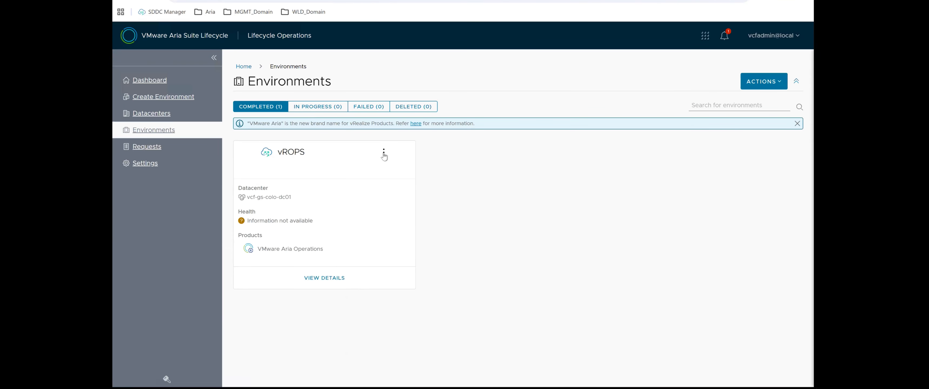
# Step: Delete the vROPS environment from VMware Aria Suite Lifecycle without deleting its associated VMs from vCenter
pyautogui.click(383, 153)
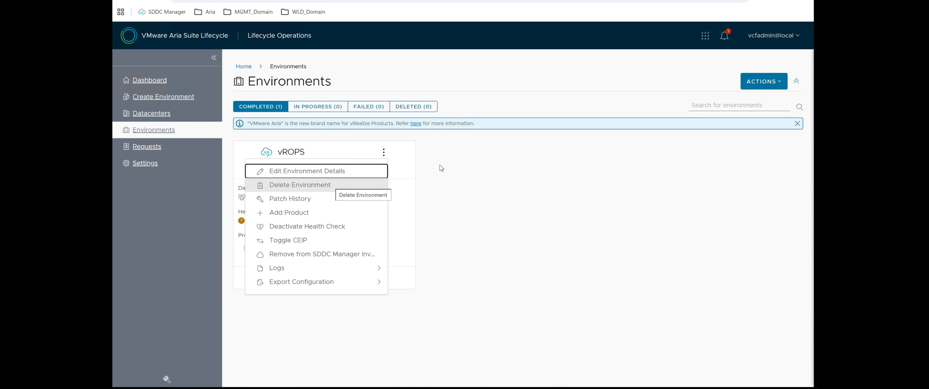
pyautogui.click(346, 184)
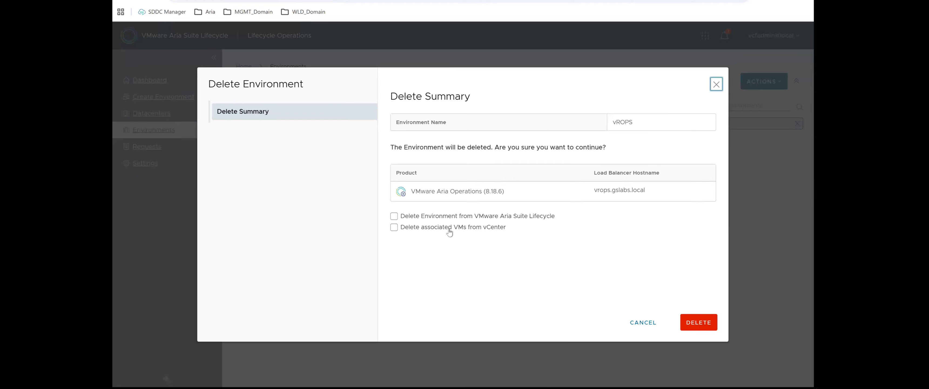
pyautogui.click(421, 215)
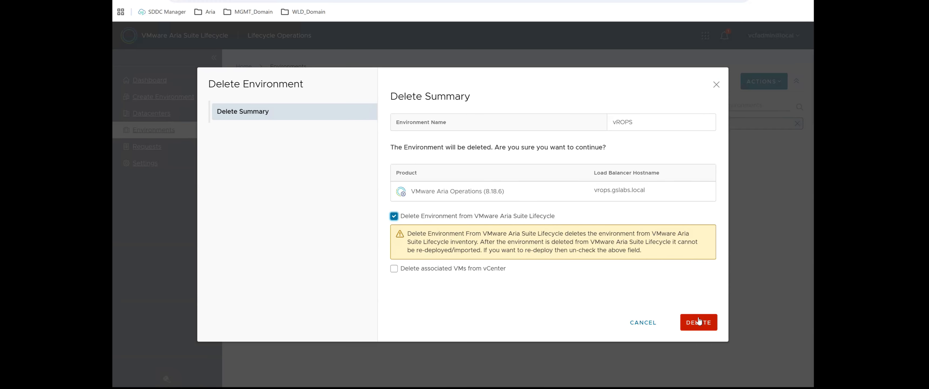
pyautogui.click(699, 322)
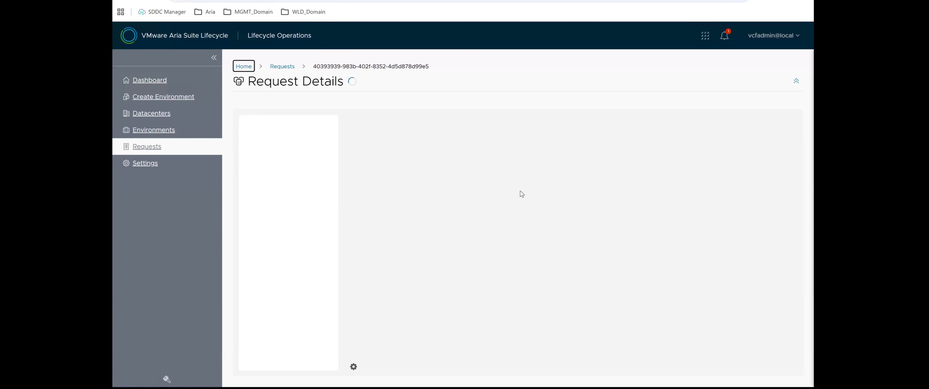
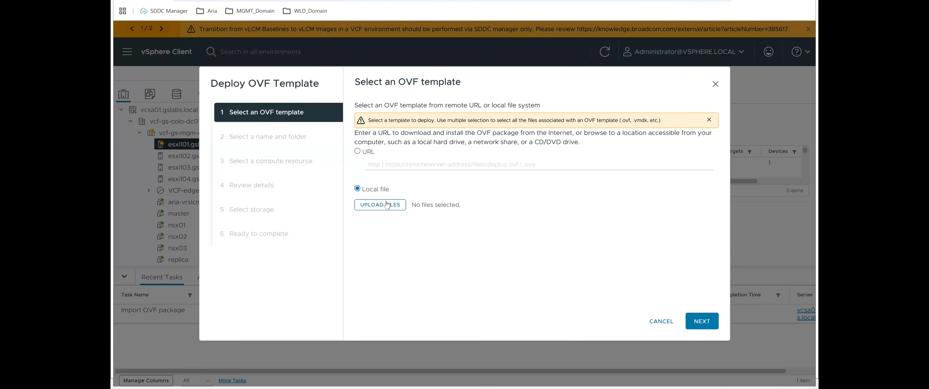
# Step: Choose the local file Operations-Cloud-Proxy-9.1.0.0.25346033.ova as the OVF template to deploy
pyautogui.click(384, 205)
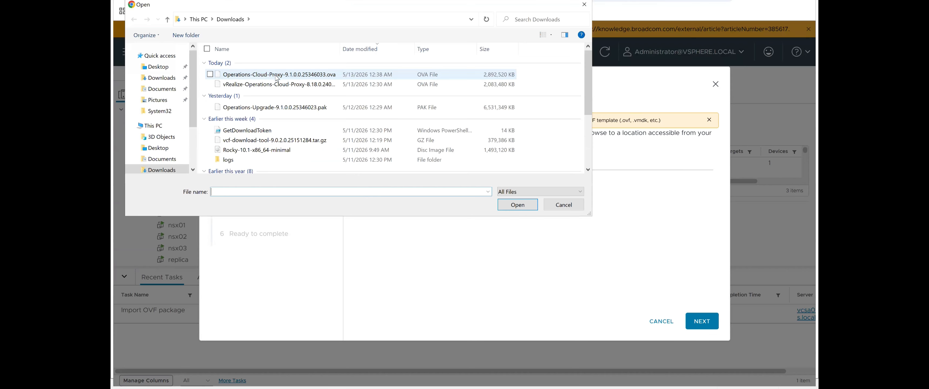
pyautogui.click(277, 76)
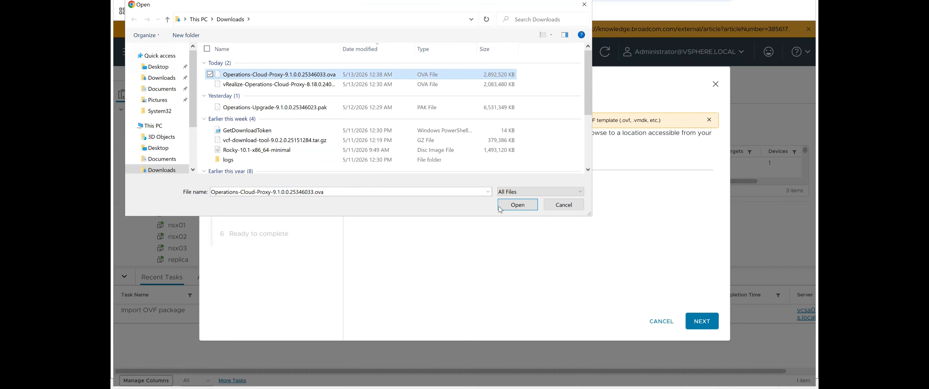
pyautogui.click(517, 204)
pyautogui.click(702, 321)
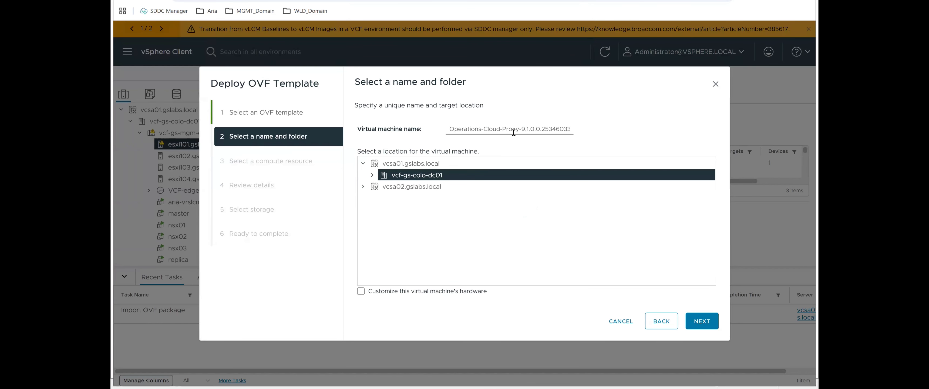
# Step: Name the virtual machine Operations-Cloud-Proxy and accept vcf-gs-colo-dc01 as its location
pyautogui.moveTo(518, 129); pyautogui.dragTo(643, 143)
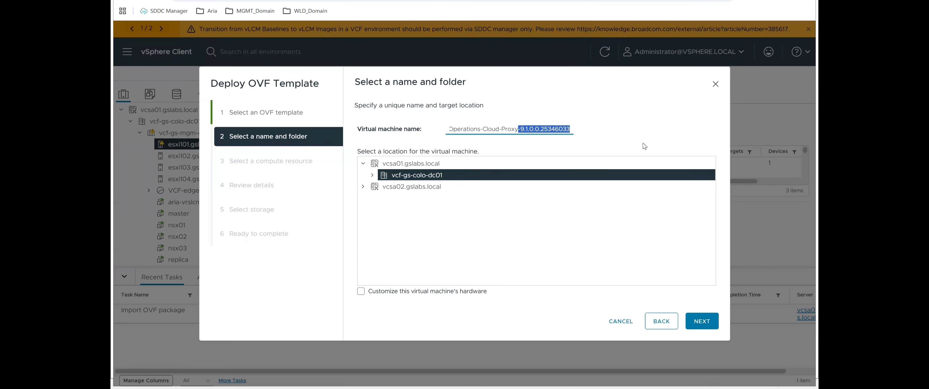
pyautogui.press('BackSpace')
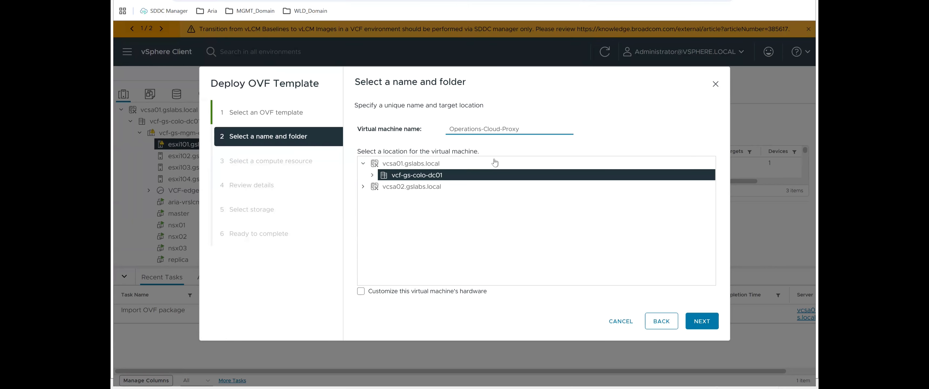
pyautogui.click(698, 325)
# Step: Proceed with the cloud proxy's deployment settings and finish the deployment, dismissing the browser's offer to save the password
pyautogui.click(701, 321)
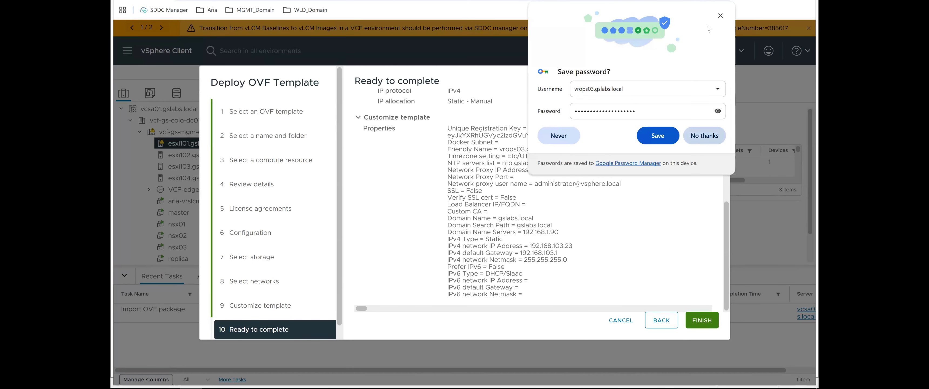
pyautogui.click(720, 15)
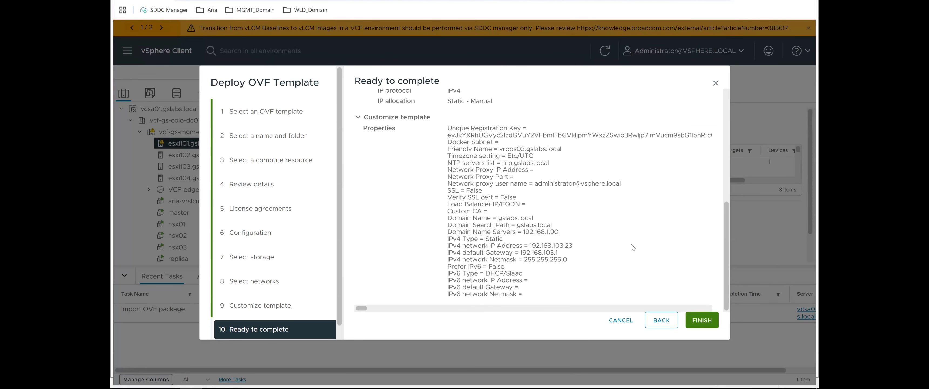
pyautogui.click(705, 322)
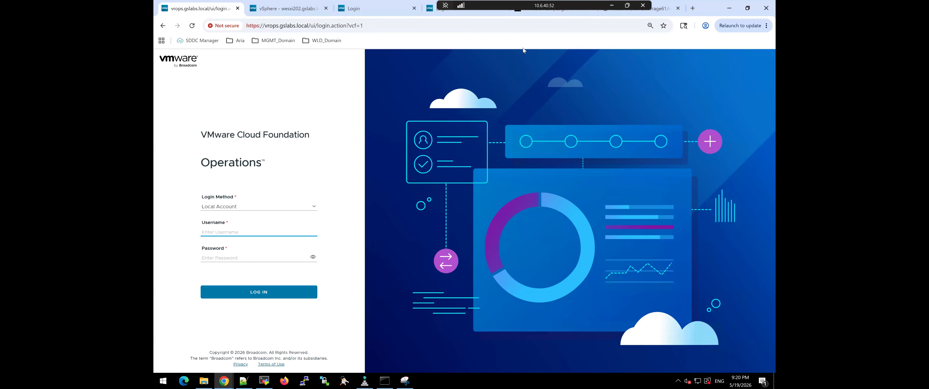
# Step: Log in to VMware Cloud Foundation Operations with the local admin account, entering its password
pyautogui.write('admin')
pyautogui.press('Tab')
pyautogui.write('••••')
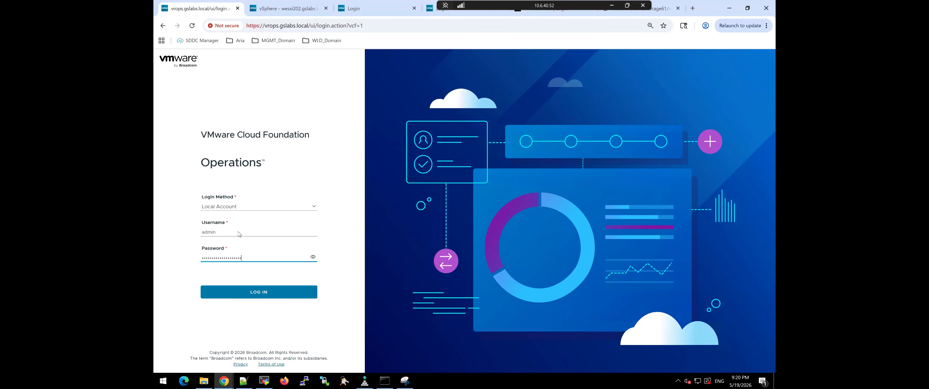
pyautogui.press('Return')
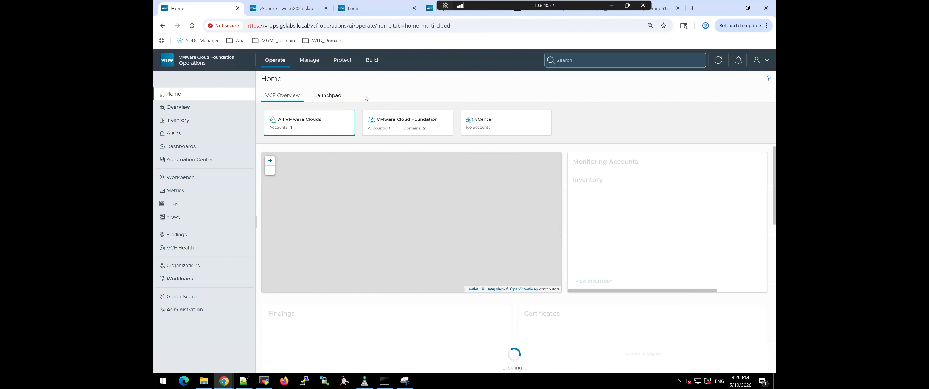
# Step: Open the administration integrations and check which collector the SDDC account under VMware Cloud Foundation uses
pyautogui.click(216, 323)
pyautogui.click(196, 306)
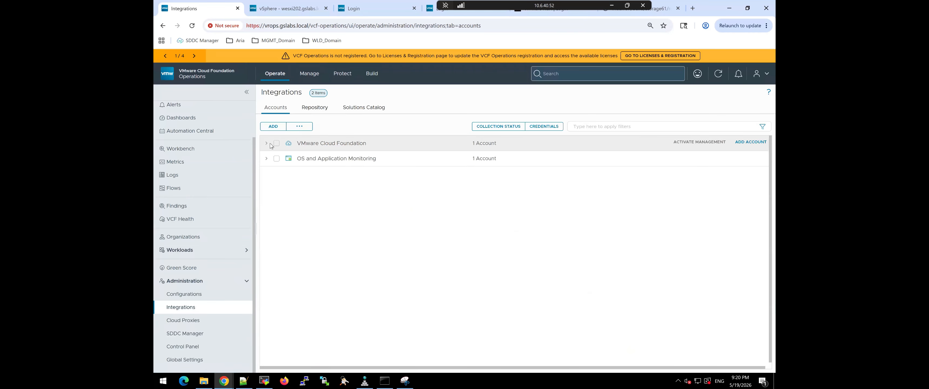
pyautogui.click(267, 144)
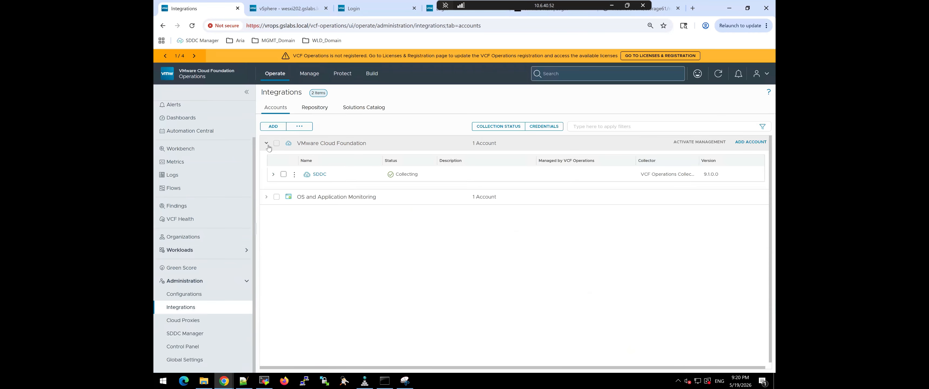
pyautogui.tripleClick(681, 175)
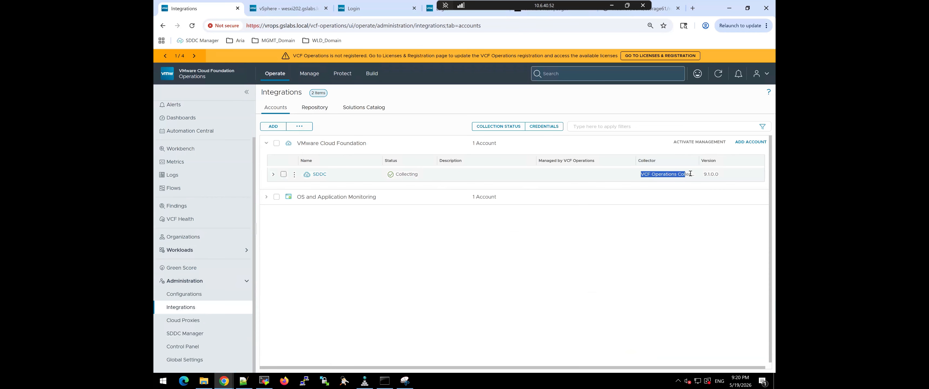
# Step: Set the SDDC account's cloud proxy to vrops03.gslabs.local, then validate the connection and save the account
pyautogui.click(294, 175)
pyautogui.click(332, 159)
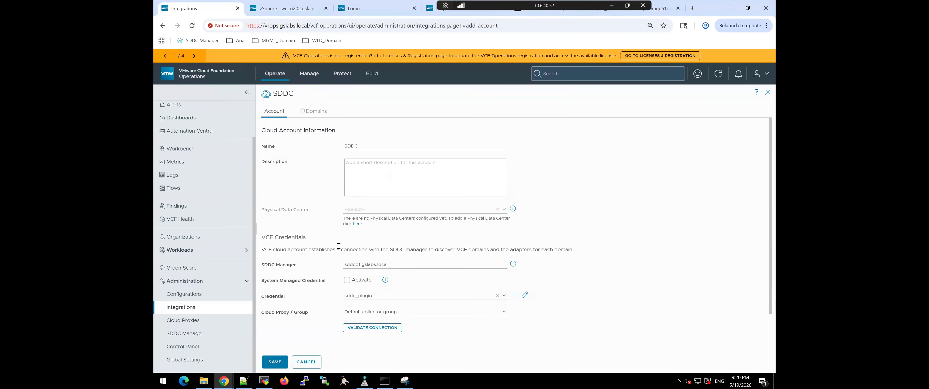
pyautogui.click(499, 311)
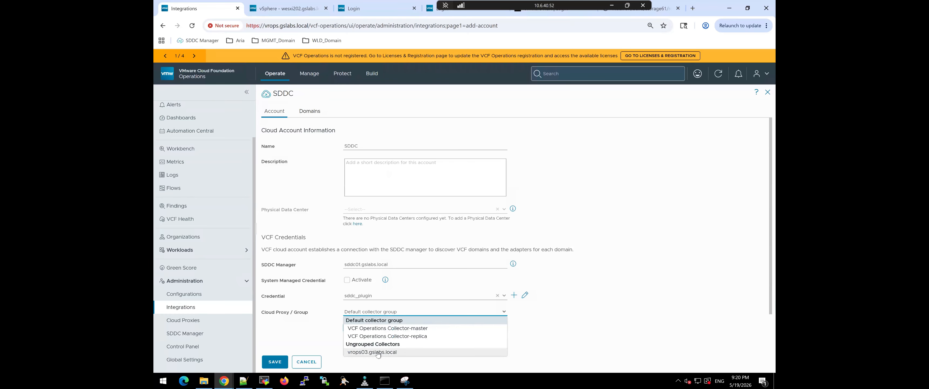
pyautogui.click(379, 352)
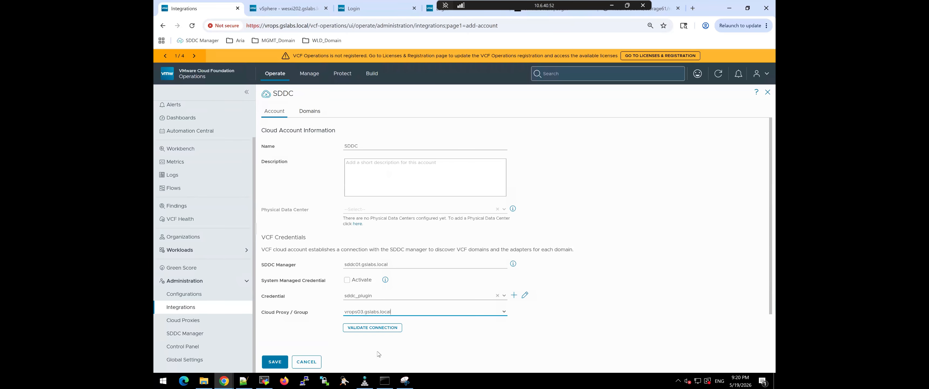
pyautogui.click(371, 327)
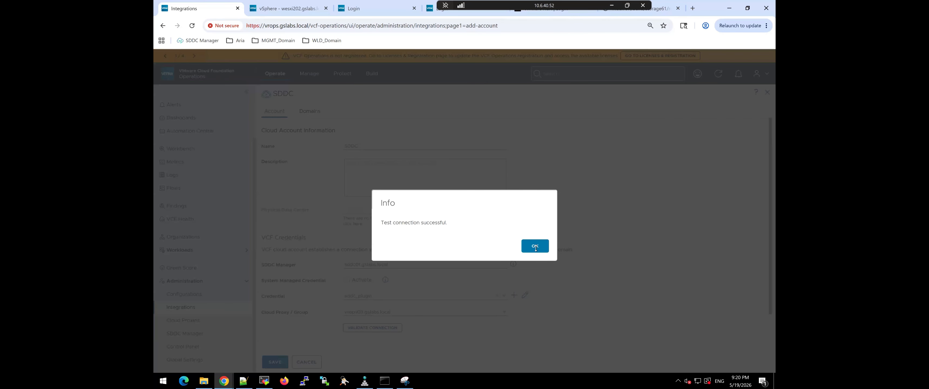
pyautogui.click(535, 245)
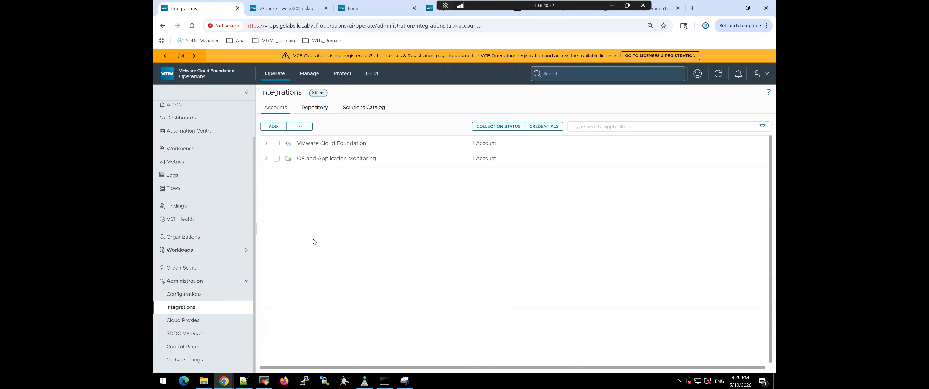
# Step: Check the collector assigned to the saved SDDC account in the VMware Cloud Foundation integration
pyautogui.click(266, 144)
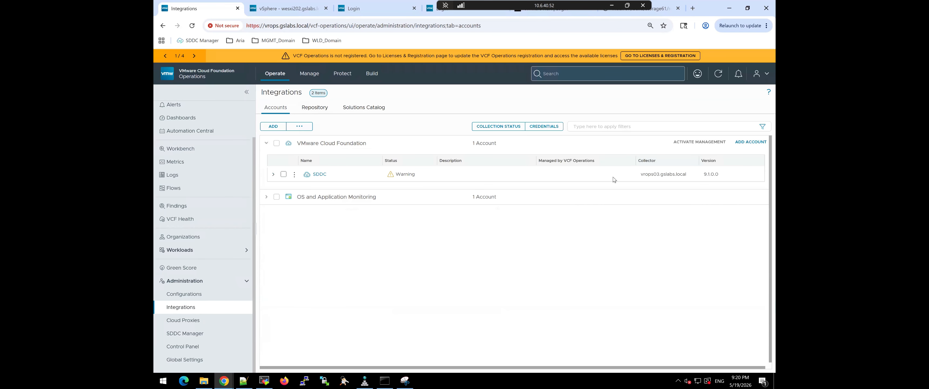
pyautogui.moveTo(641, 174); pyautogui.dragTo(682, 174)
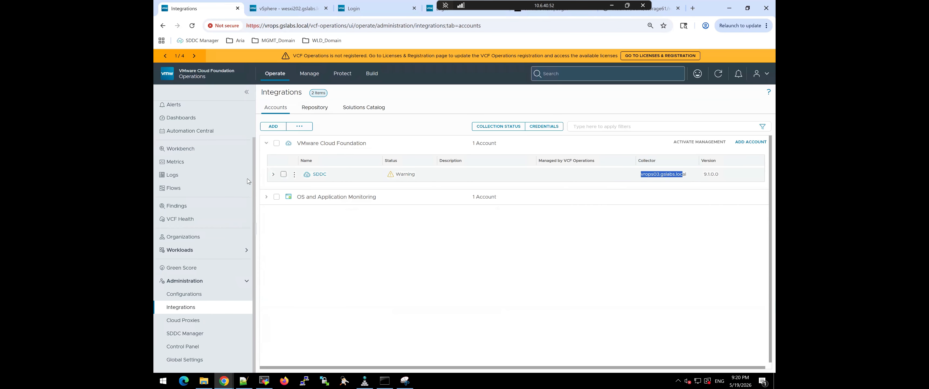
pyautogui.click(266, 144)
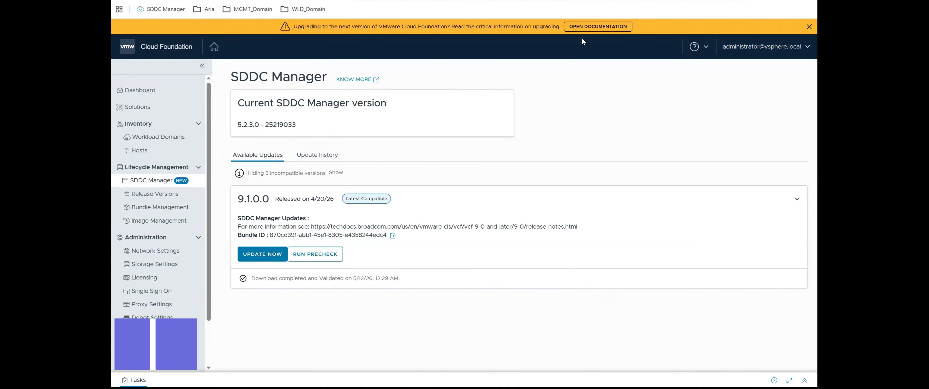
# Step: Switch to SDDC Manager, start its update to version 9.1.0.0 and show the task list
pyautogui.click(268, 257)
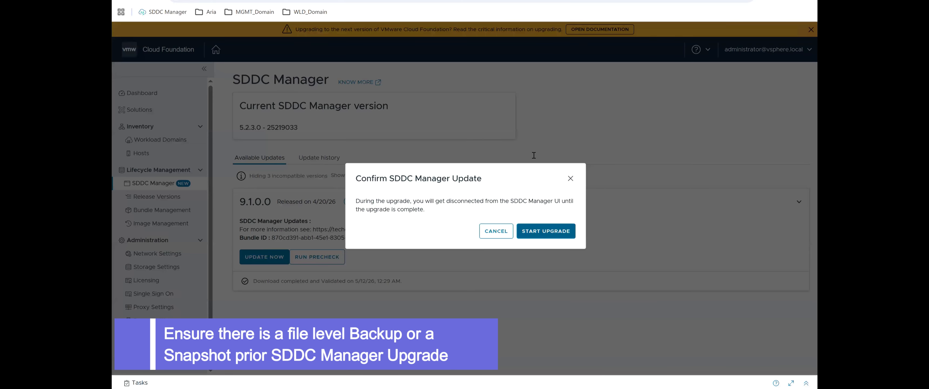
pyautogui.click(546, 231)
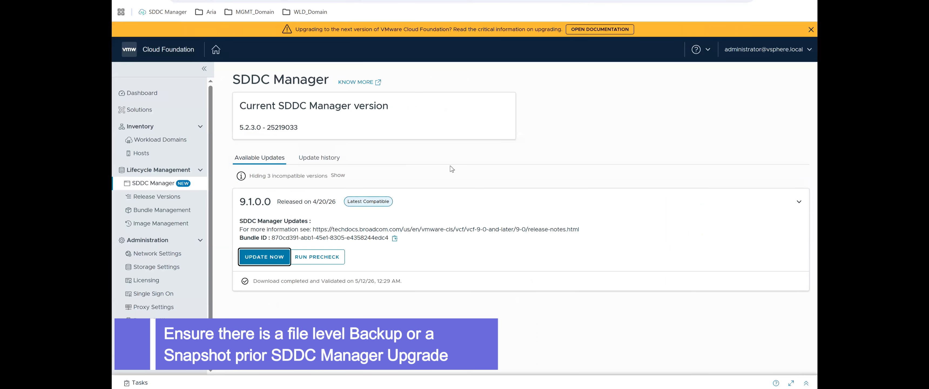
pyautogui.click(142, 385)
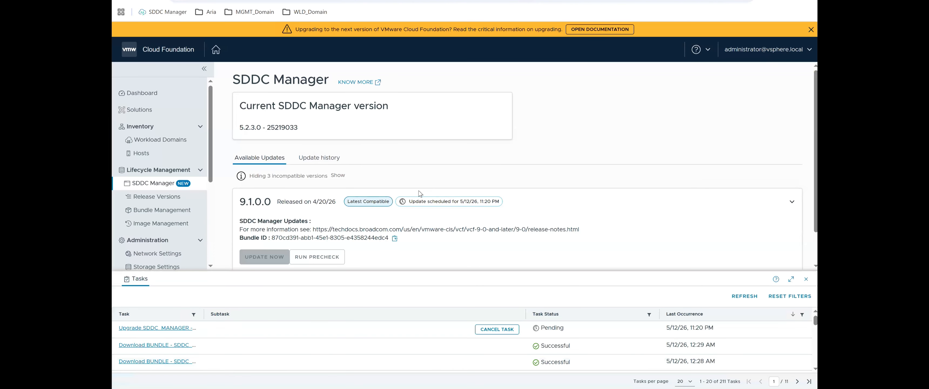
# Step: Examine the progress of the SDDC Manager upgrade stages and the entries in the update activity log
pyautogui.scroll(-1, 418, 190)
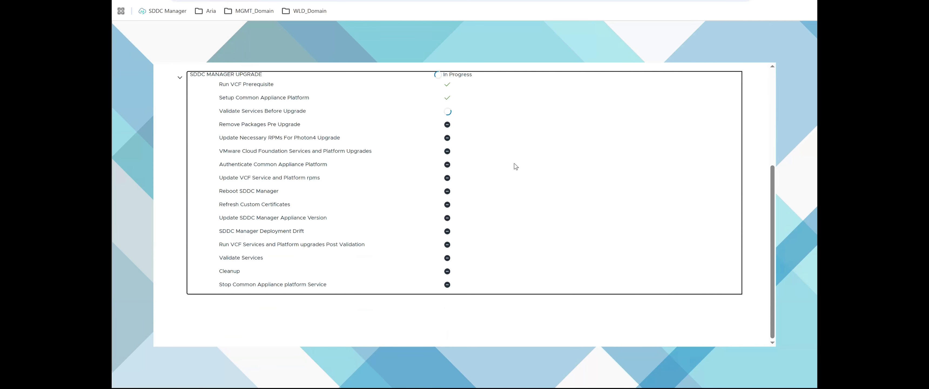
pyautogui.scroll(2, 515, 164)
pyautogui.scroll(3, 513, 164)
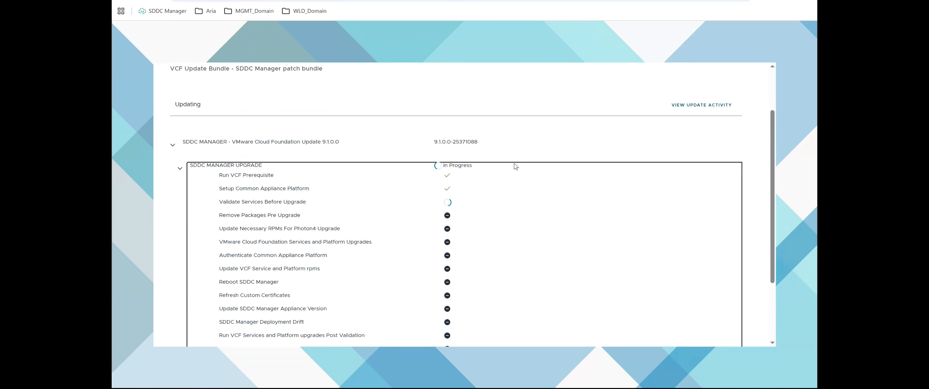
pyautogui.scroll(1, 513, 164)
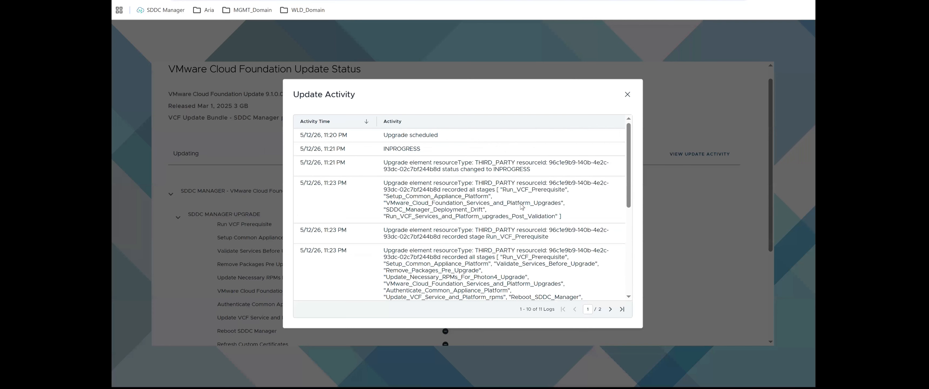
pyautogui.scroll(-5, 522, 205)
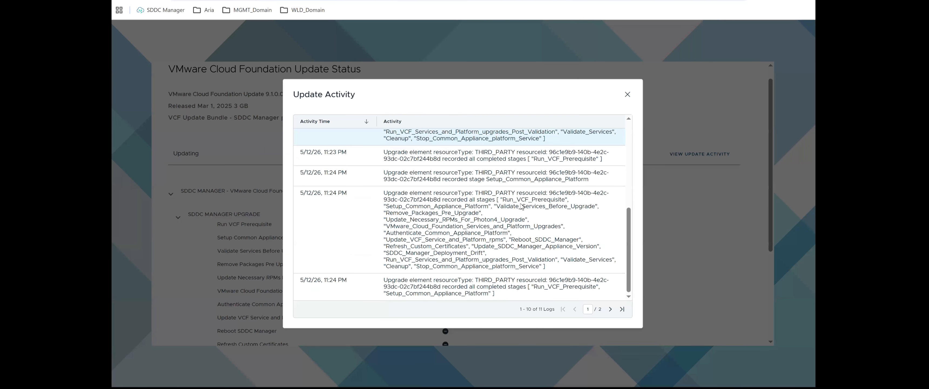
pyautogui.scroll(1, 521, 206)
pyautogui.scroll(-1, 521, 207)
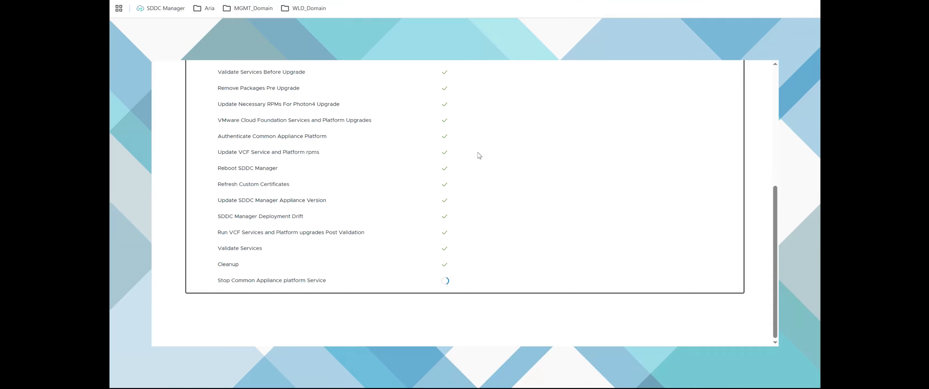
# Step: Review the status of all SDDC Manager upgrade stages and finish the upgrade to return to the dashboard
pyautogui.scroll(8, 773, 104)
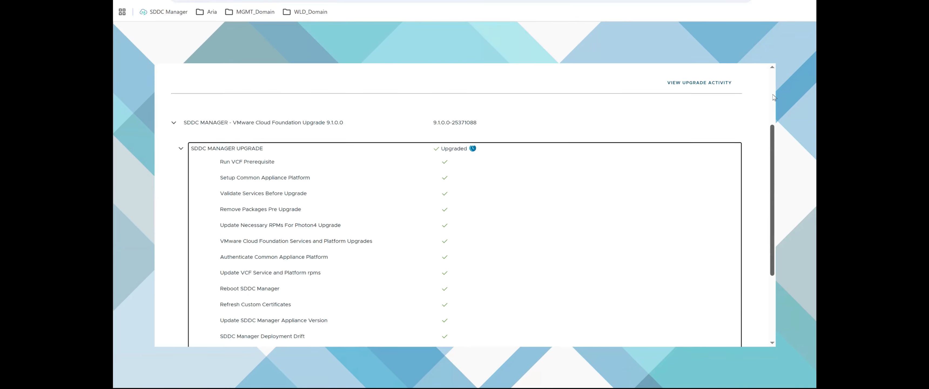
pyautogui.scroll(-10, 772, 276)
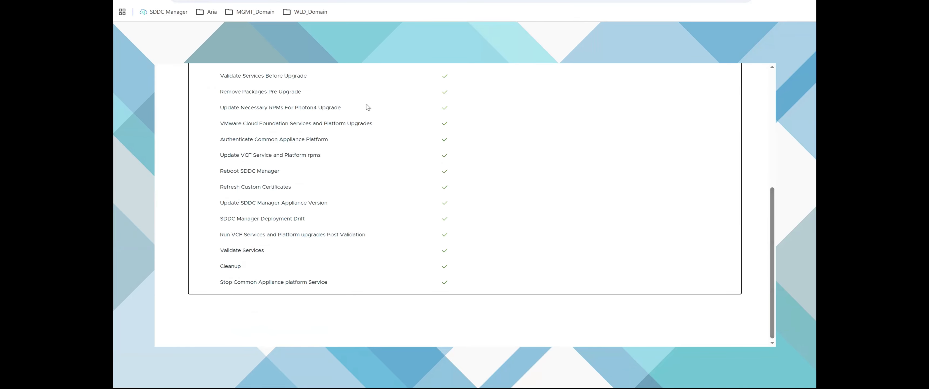
pyautogui.scroll(5, 423, 203)
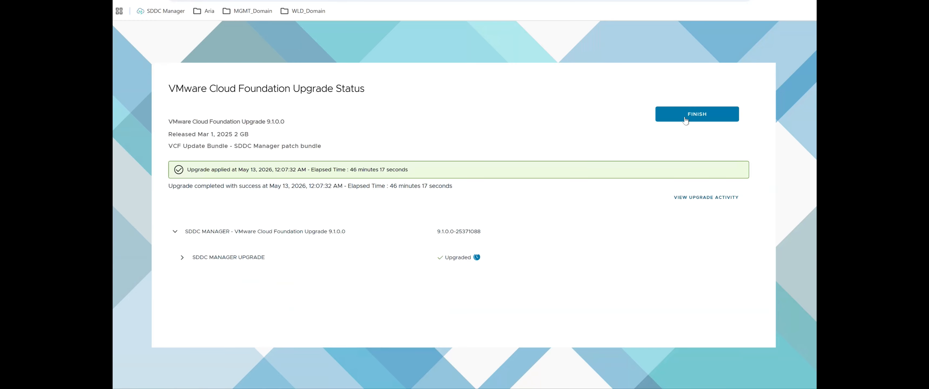
pyautogui.click(686, 118)
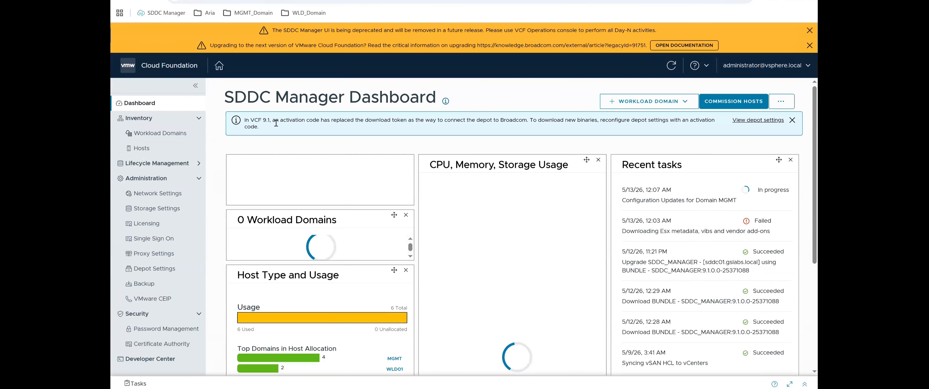
# Step: Read the SDDC Manager dashboard notice about using an activation code for the depot connection
pyautogui.moveTo(250, 120); pyautogui.dragTo(301, 131)
pyautogui.click(300, 129)
pyautogui.tripleClick(299, 129)
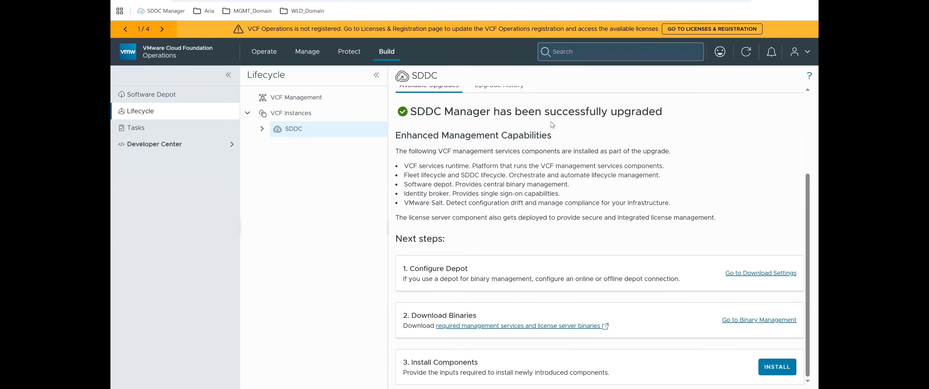
# Step: Configure the SDDC Manager online depot by submitting the activation code, with the depot settings page left open
pyautogui.scroll(5, 631, 96)
pyautogui.click(665, 96)
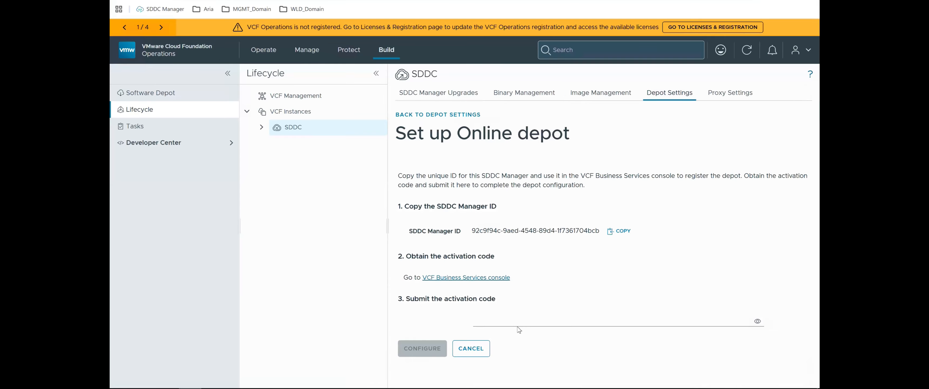
pyautogui.click(521, 325)
pyautogui.hotkey('ctrl', 'v')
pyautogui.click(418, 348)
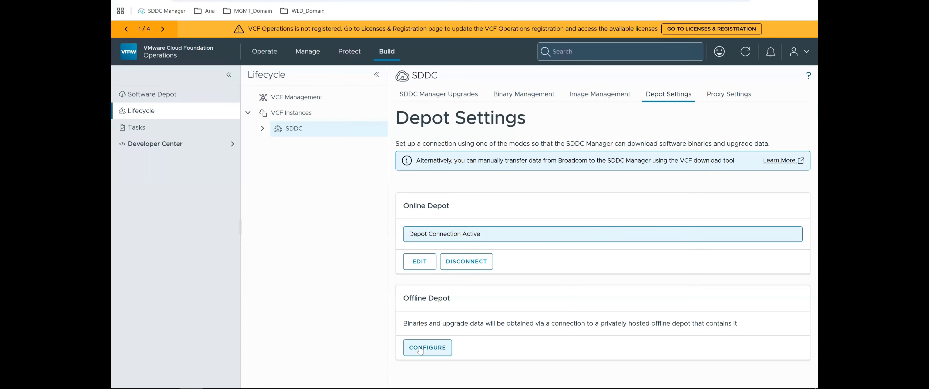
pyautogui.click(415, 260)
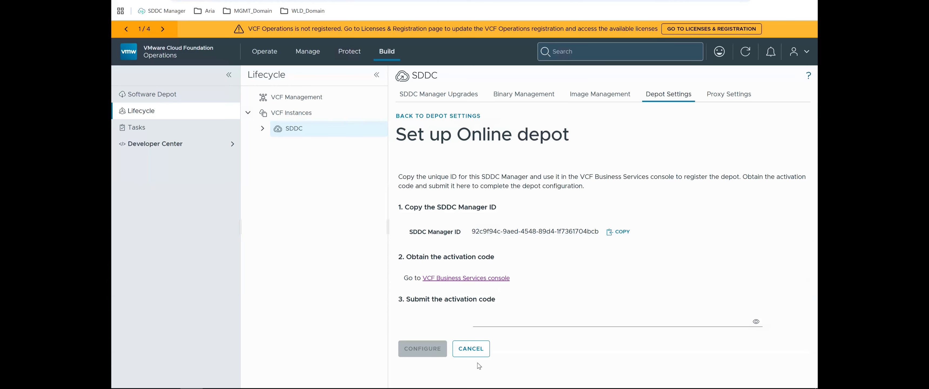
pyautogui.click(471, 349)
pyautogui.moveTo(416, 236); pyautogui.dragTo(513, 195)
pyautogui.click(536, 207)
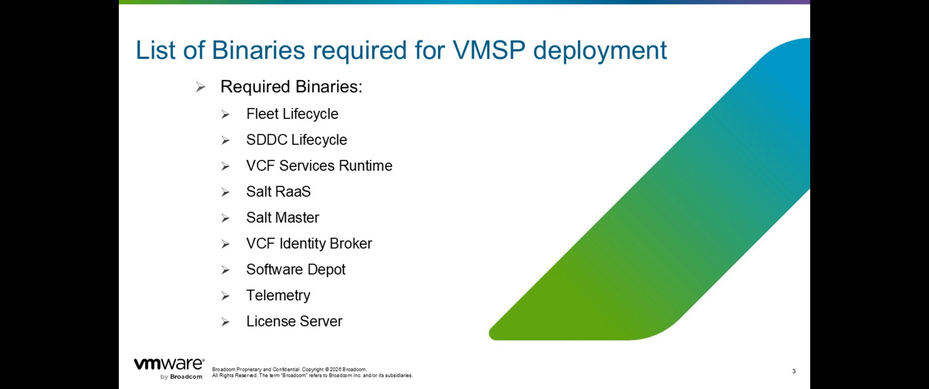
pyautogui.press('Right')
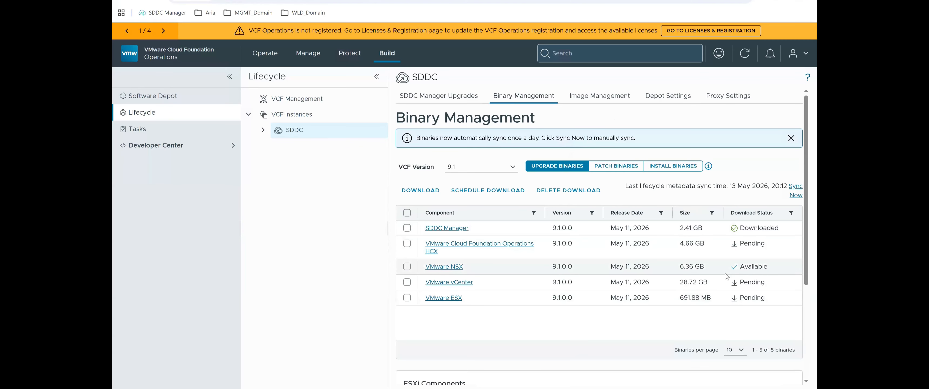
# Step: Download the required VCF 9.1 install binaries, including License server, Salt RaaS, Software depot, VCF services runtime, SDDC lifecycle and Fleet lifecycle
pyautogui.click(614, 168)
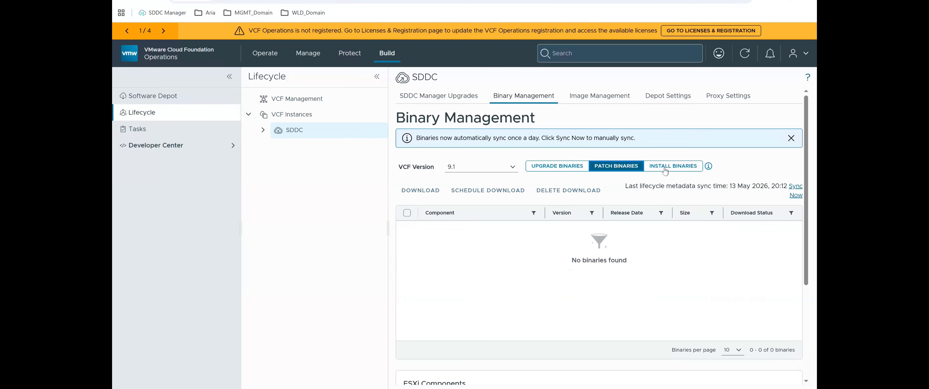
pyautogui.click(665, 167)
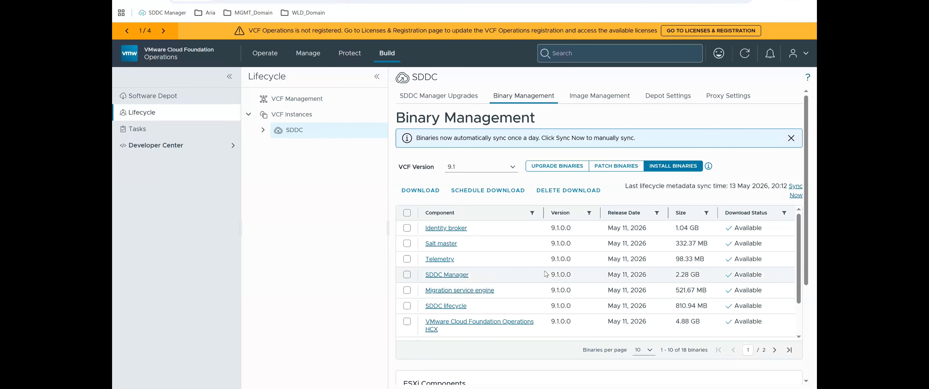
pyautogui.scroll(-3, 546, 274)
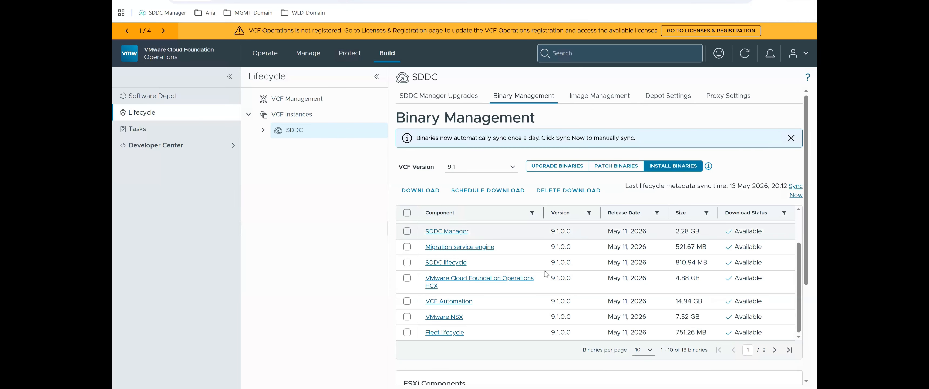
pyautogui.scroll(3, 545, 274)
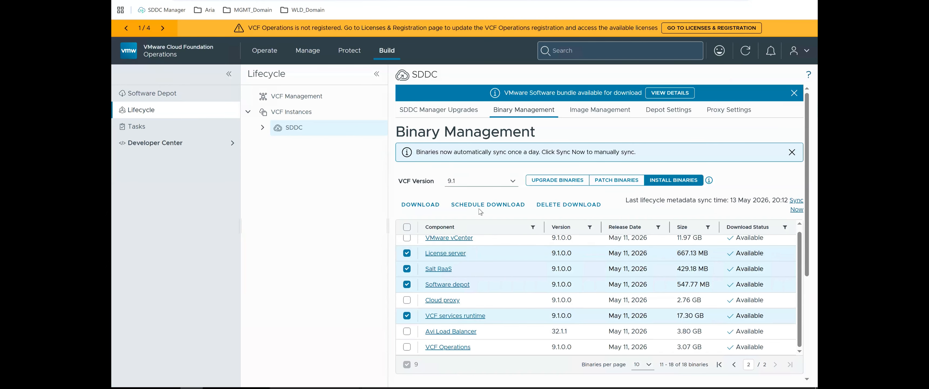
pyautogui.click(410, 207)
pyautogui.click(406, 254)
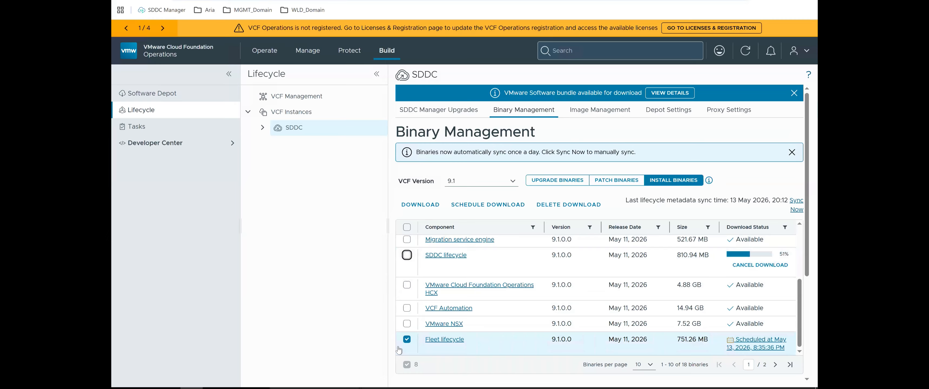
pyautogui.click(406, 339)
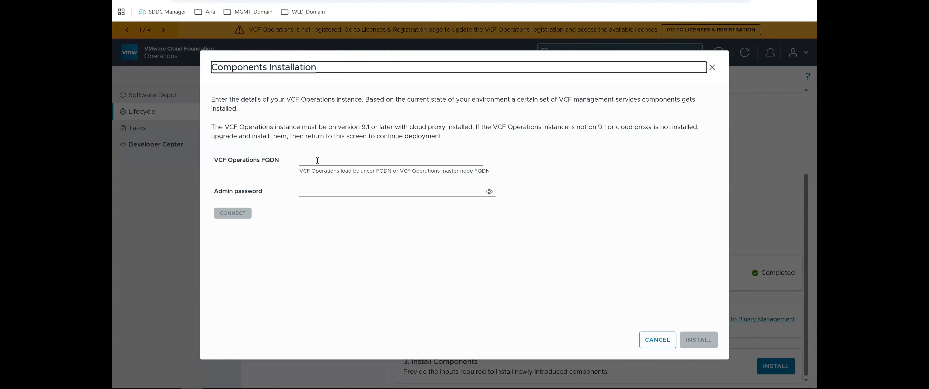
# Step: Set the VCF Operations FQDN for the components installation to vrops.gslabs.local
pyautogui.click(317, 161)
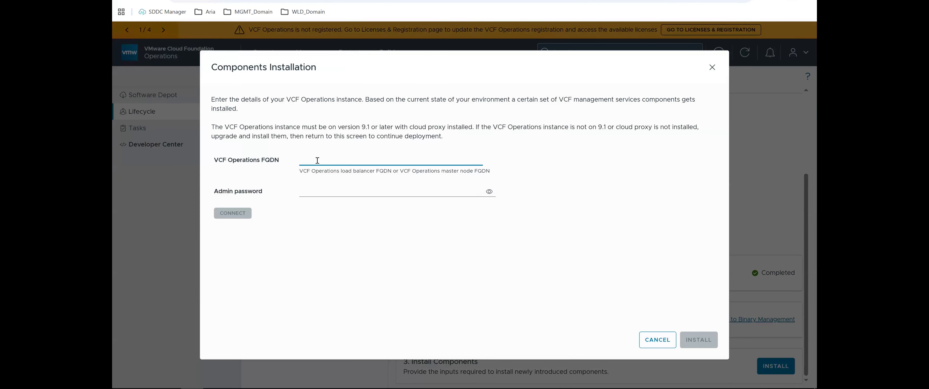
pyautogui.click(317, 1)
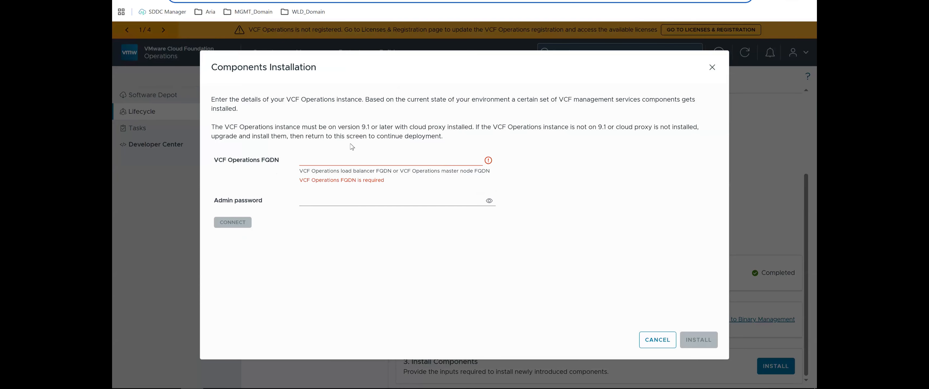
pyautogui.click(339, 157)
pyautogui.hotkey('ctrl', 'v')
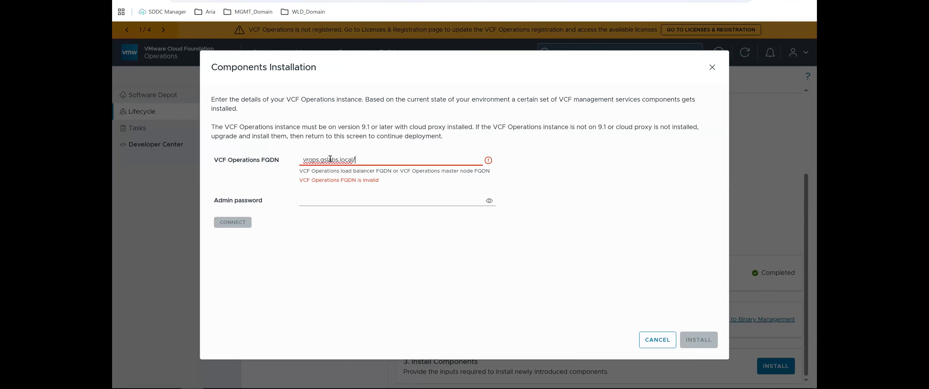
# Step: Enter the VCF Operations admin password, connect to the instance and accept its certificate thumbprint
pyautogui.click(330, 194)
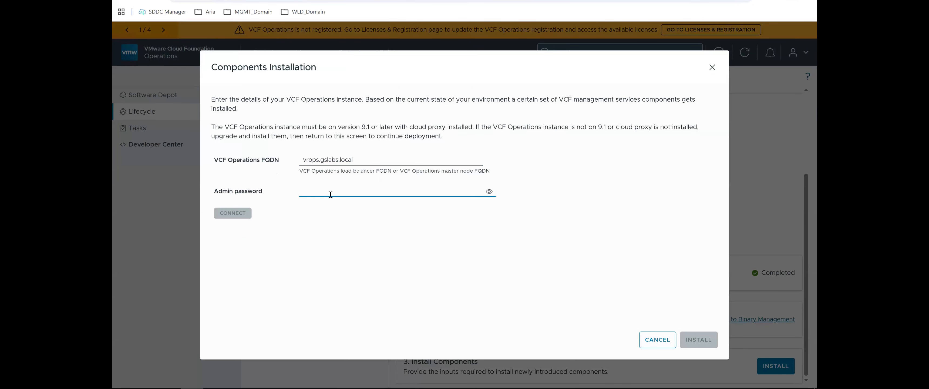
pyautogui.write('************')
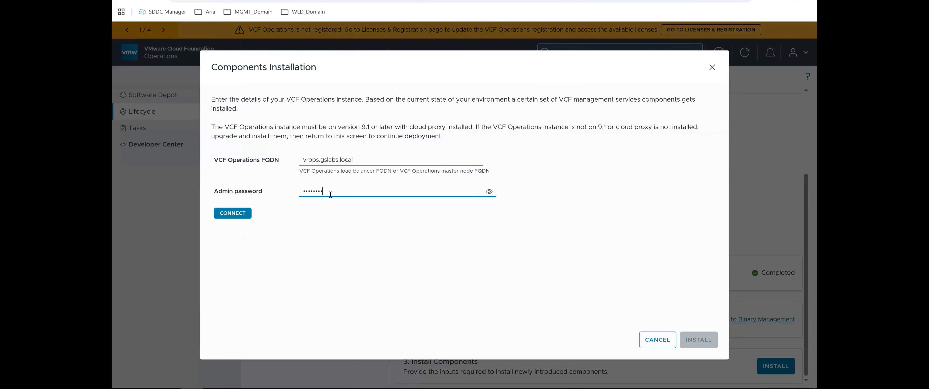
pyautogui.write('********')
pyautogui.click(239, 212)
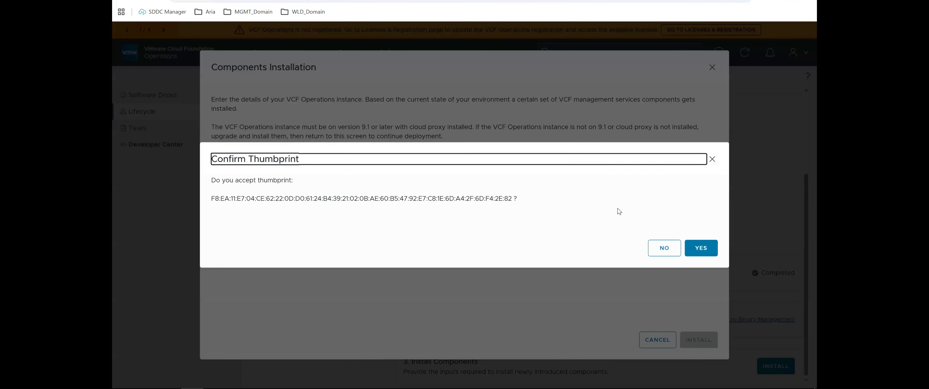
pyautogui.click(704, 249)
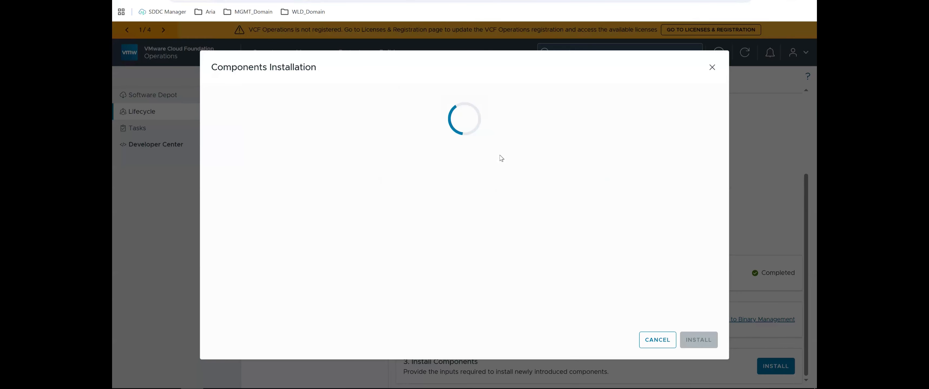
# Step: Fill in the deployment parameters for the VCF management services components and start their installation
pyautogui.scroll(-2, 337, 235)
pyautogui.scroll(2, 338, 235)
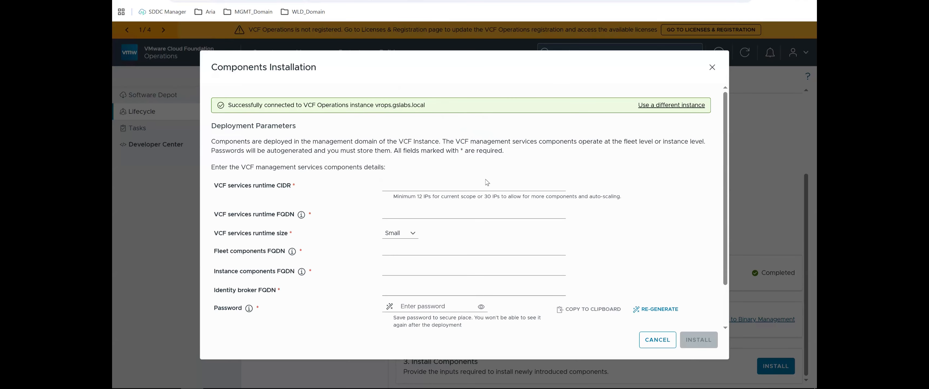
pyautogui.click(429, 184)
pyautogui.scroll(-2, 525, 187)
pyautogui.scroll(2, 525, 188)
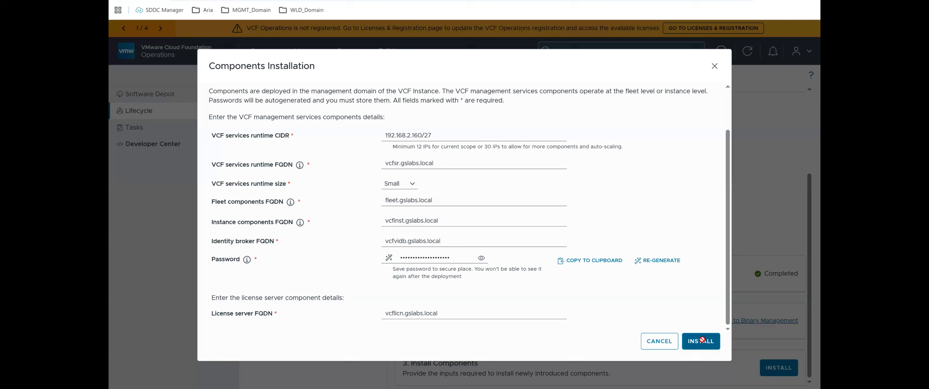
pyautogui.click(701, 341)
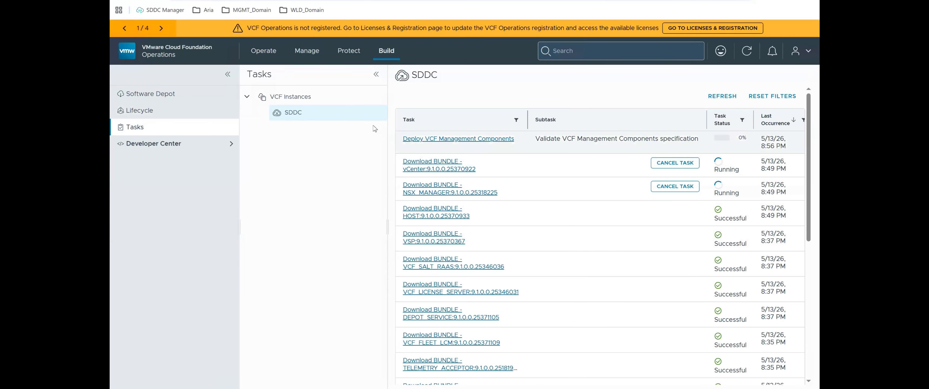
# Step: Open the Deploy VCF Management Components task, view its task info and expand the specification validation subtask
pyautogui.click(478, 140)
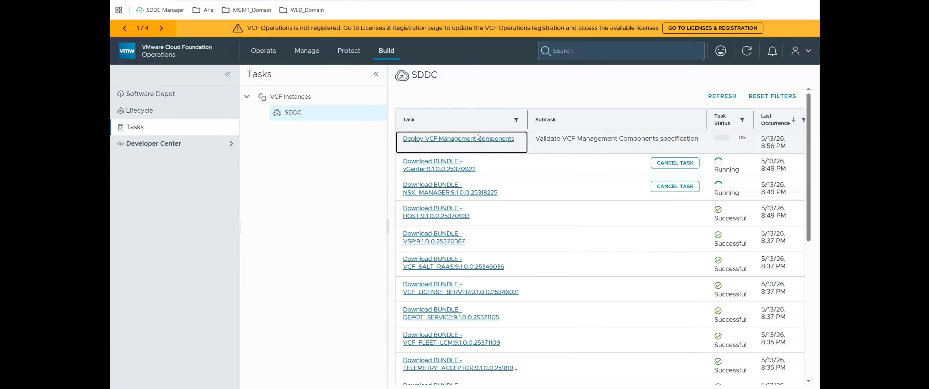
pyautogui.click(479, 141)
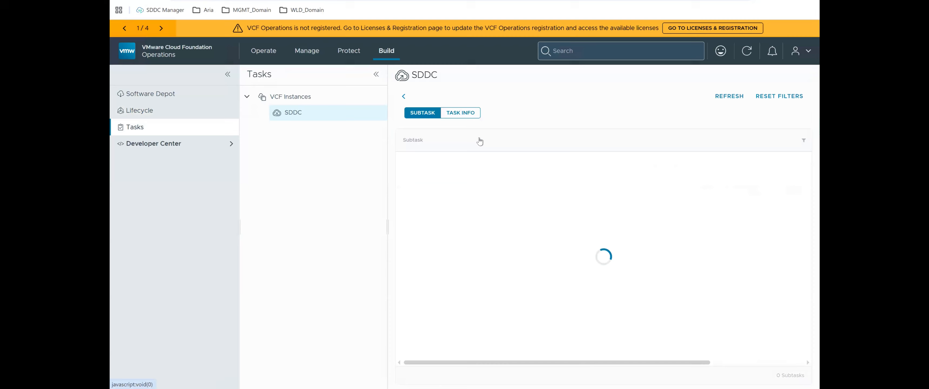
pyautogui.click(468, 113)
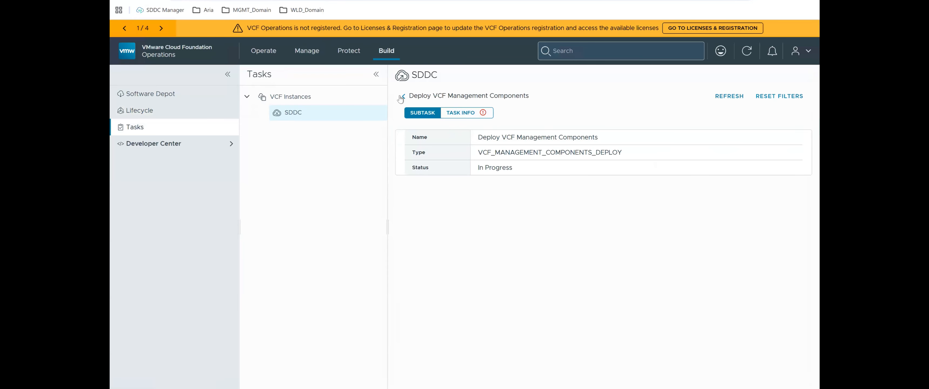
pyautogui.click(419, 113)
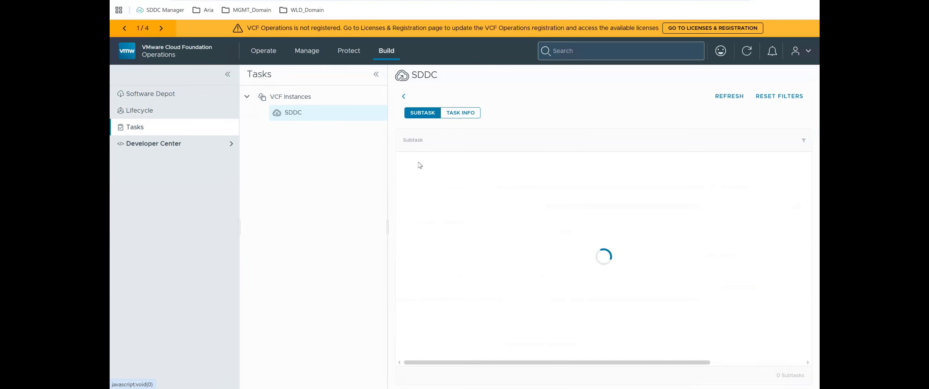
pyautogui.click(406, 156)
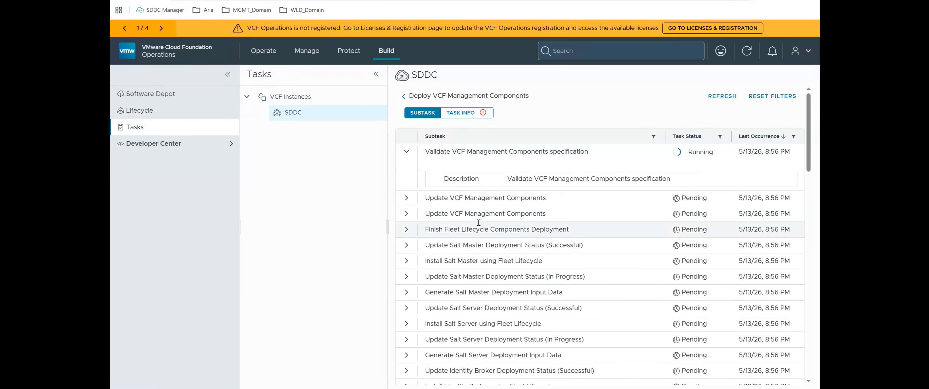
# Step: Review the full list of deployment subtasks and check the task statuses in the SDDC task list
pyautogui.scroll(-5, 478, 223)
pyautogui.scroll(-5, 478, 223)
pyautogui.scroll(-12, 478, 222)
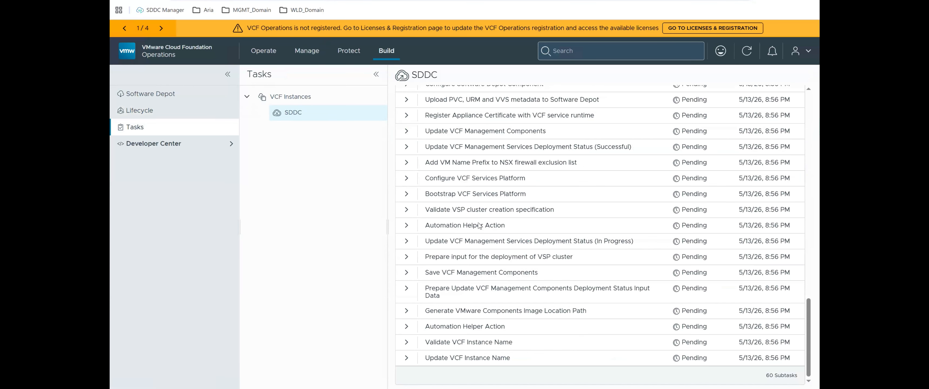
pyautogui.scroll(20, 476, 217)
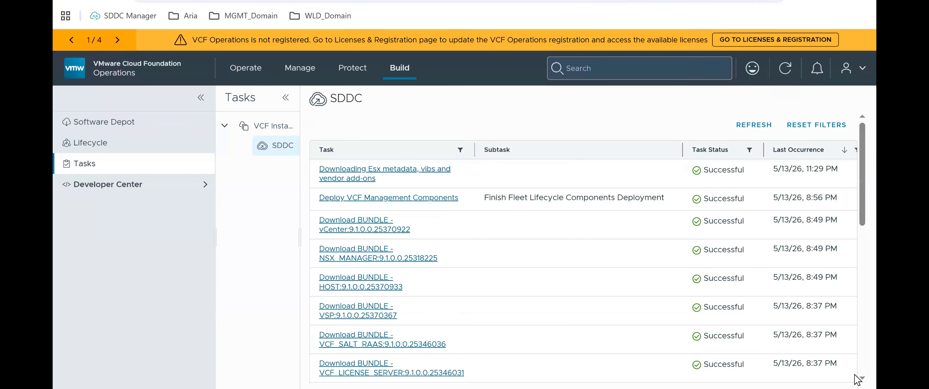
pyautogui.scroll(-1, 857, 378)
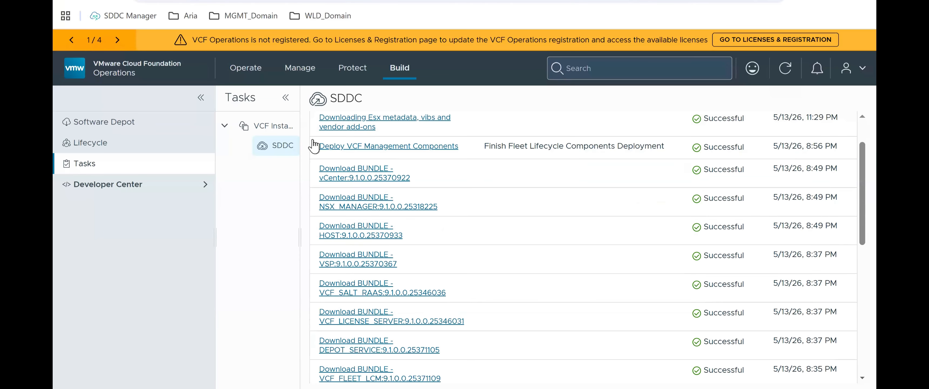